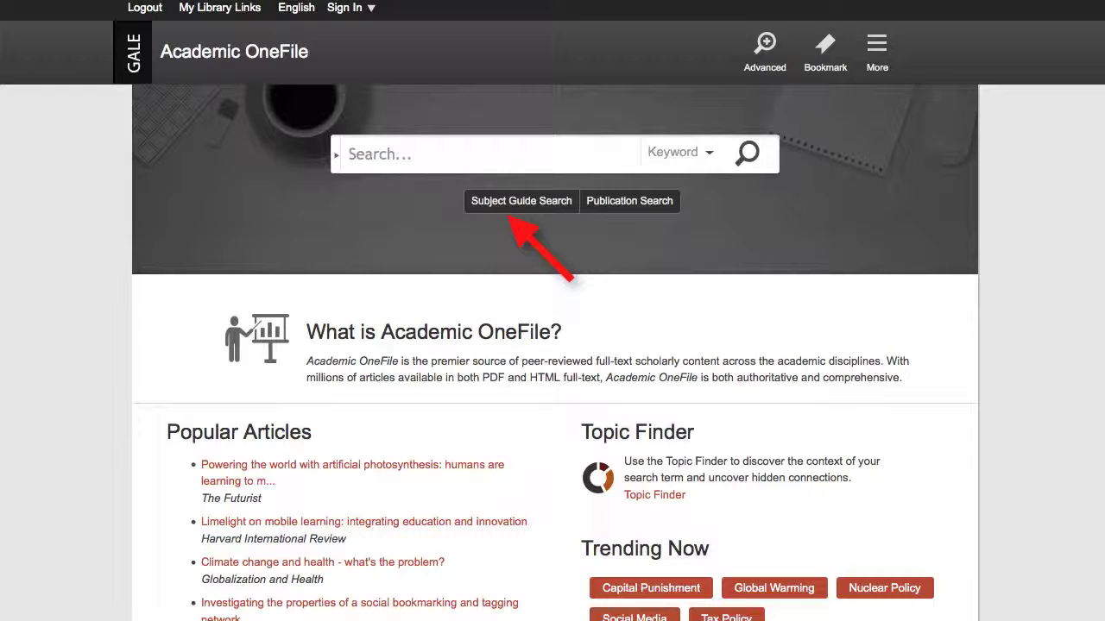
# Search the Subject Guide for 'virtual libraries' to find its Digital libraries heading.
pyautogui.click(522, 201)
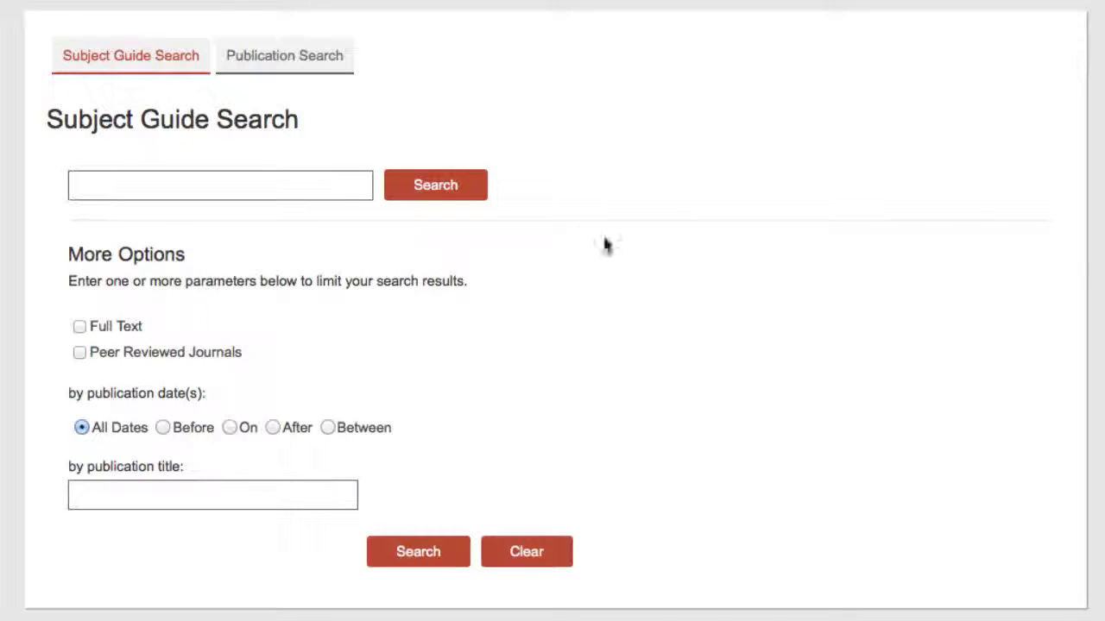
pyautogui.click(279, 182)
pyautogui.write('virtual libraries')
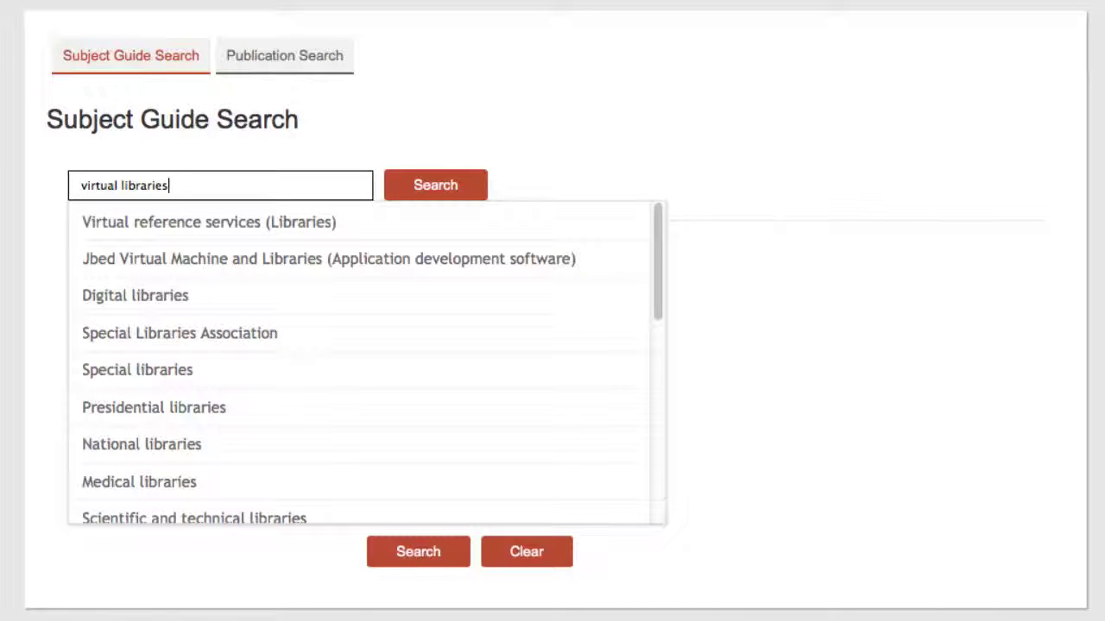
pyautogui.click(420, 187)
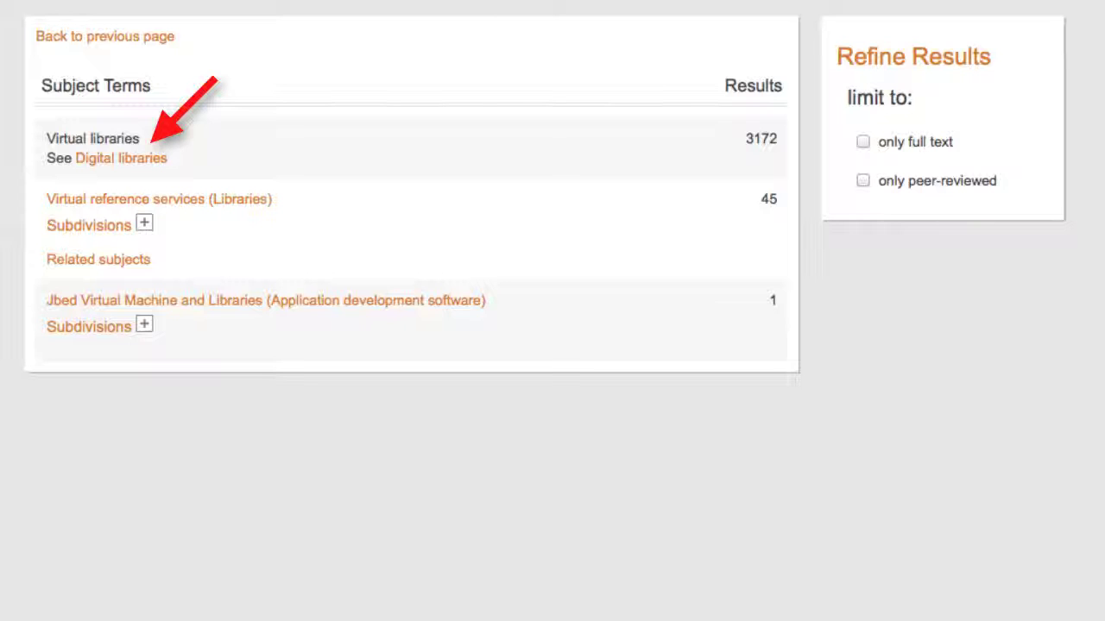
# Open the Digital libraries subject entry, expand its Subdivisions, and scroll through the topic list.
pyautogui.click(93, 160)
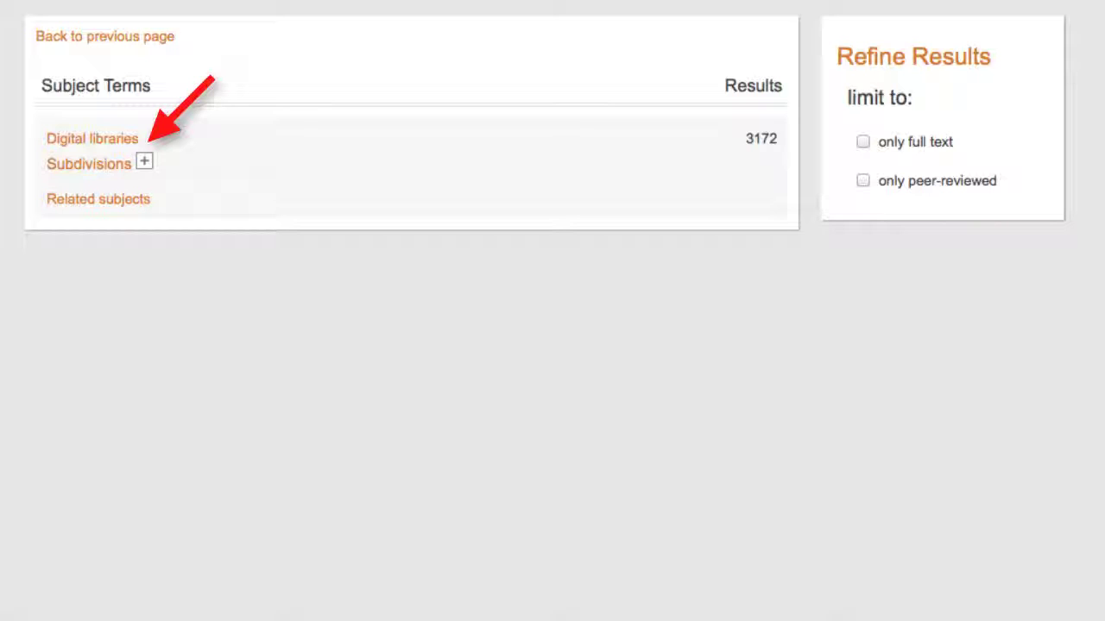
pyautogui.click(140, 163)
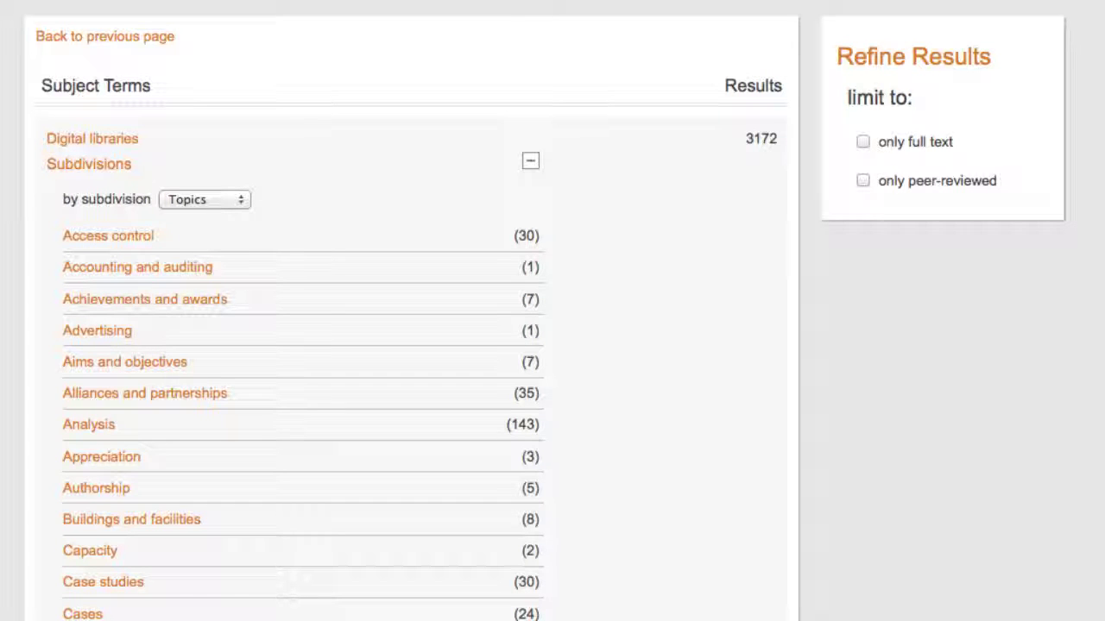
pyautogui.scroll(-3, 552, 310)
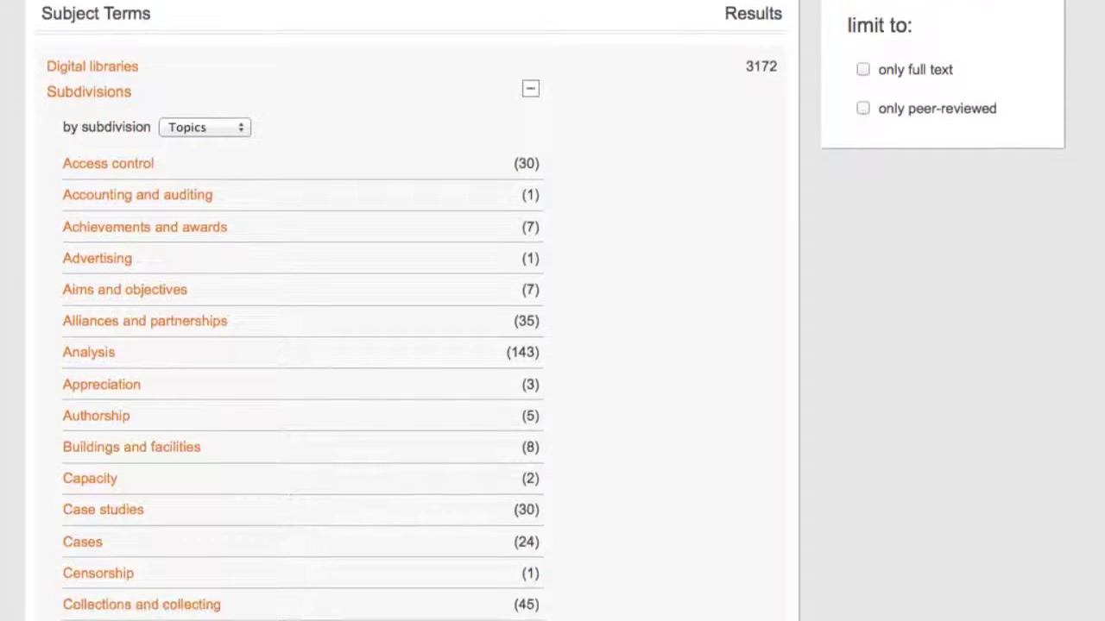
pyautogui.scroll(-5, 552, 310)
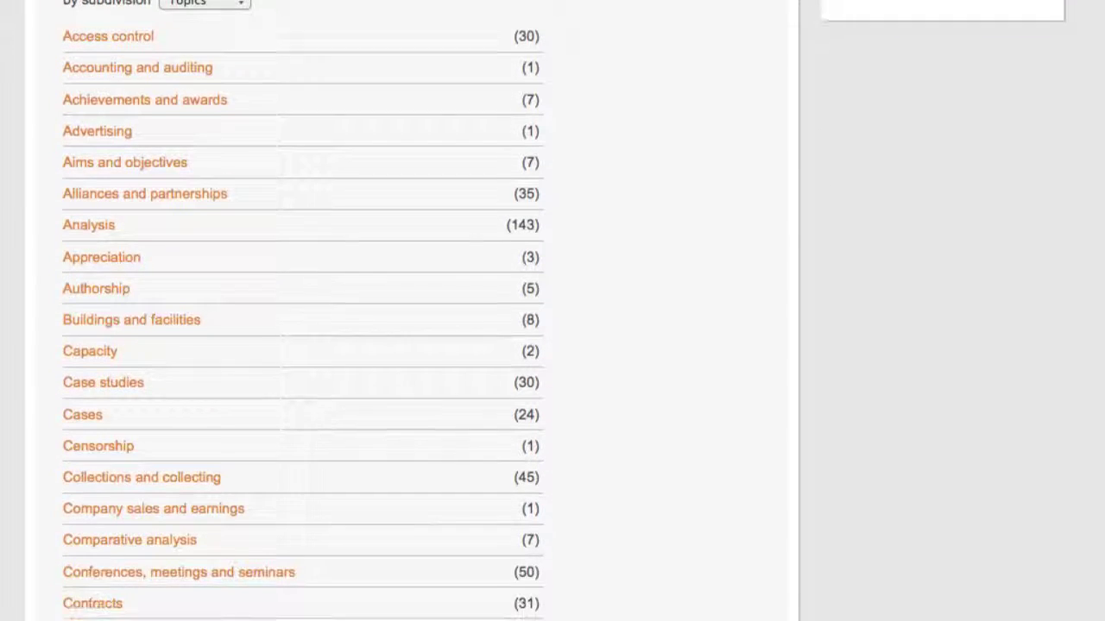
pyautogui.scroll(-5, 552, 310)
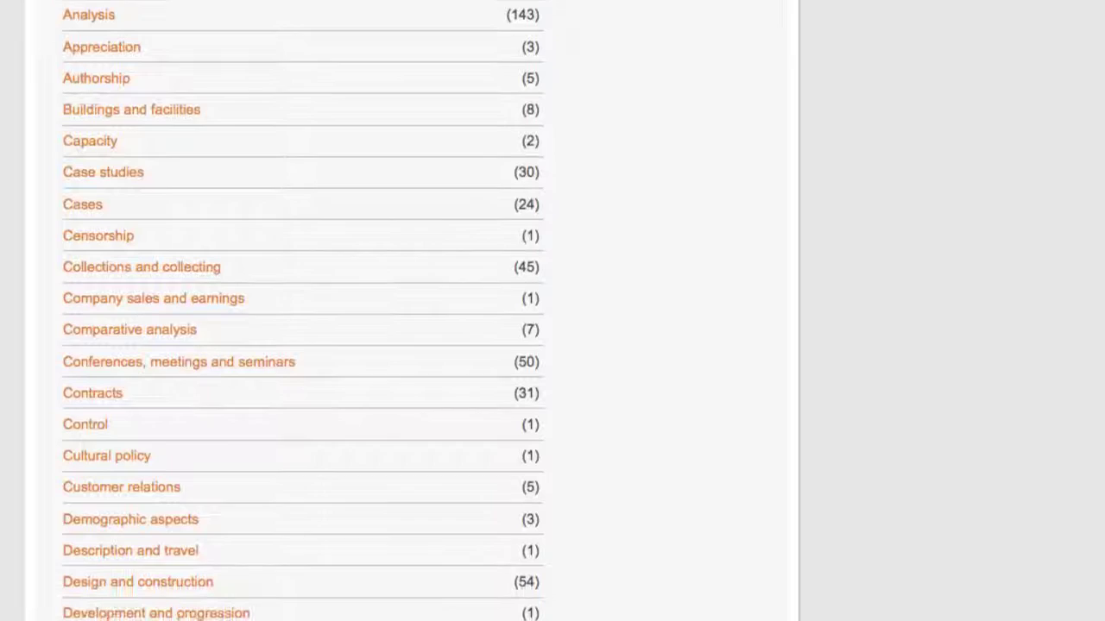
pyautogui.scroll(-4, 552, 310)
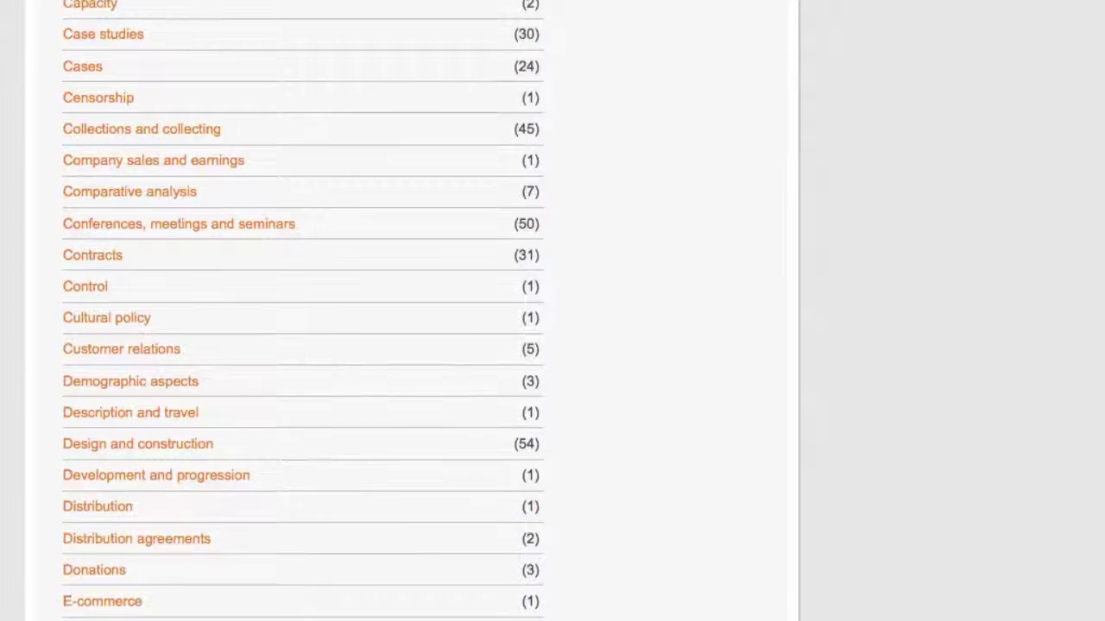
pyautogui.scroll(-1, 552, 310)
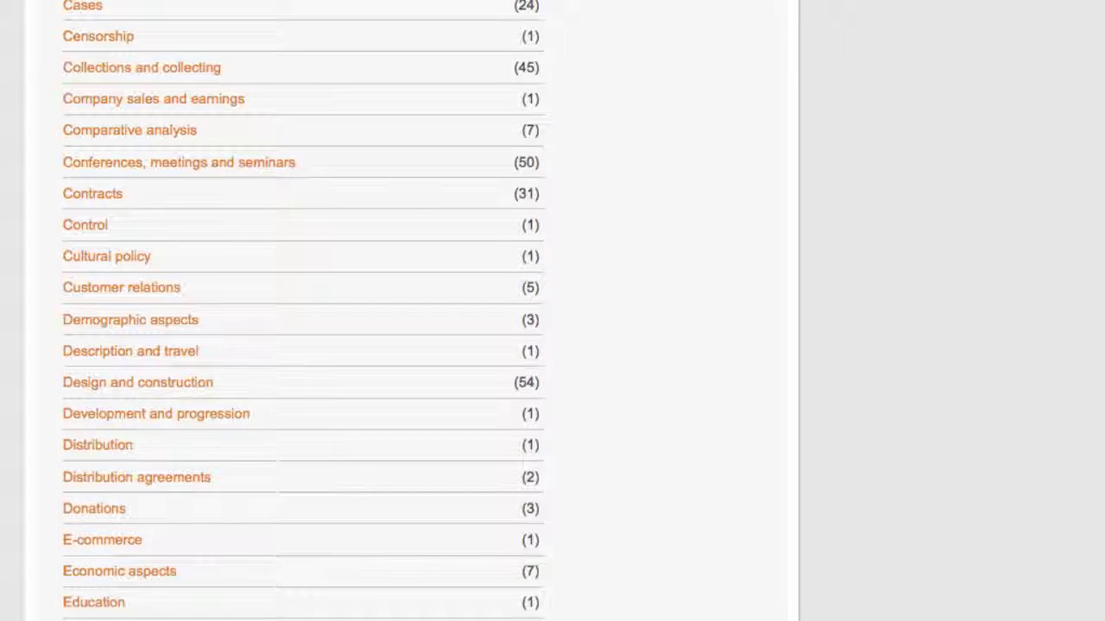
pyautogui.scroll(-2, 553, 311)
pyautogui.scroll(-1, 552, 311)
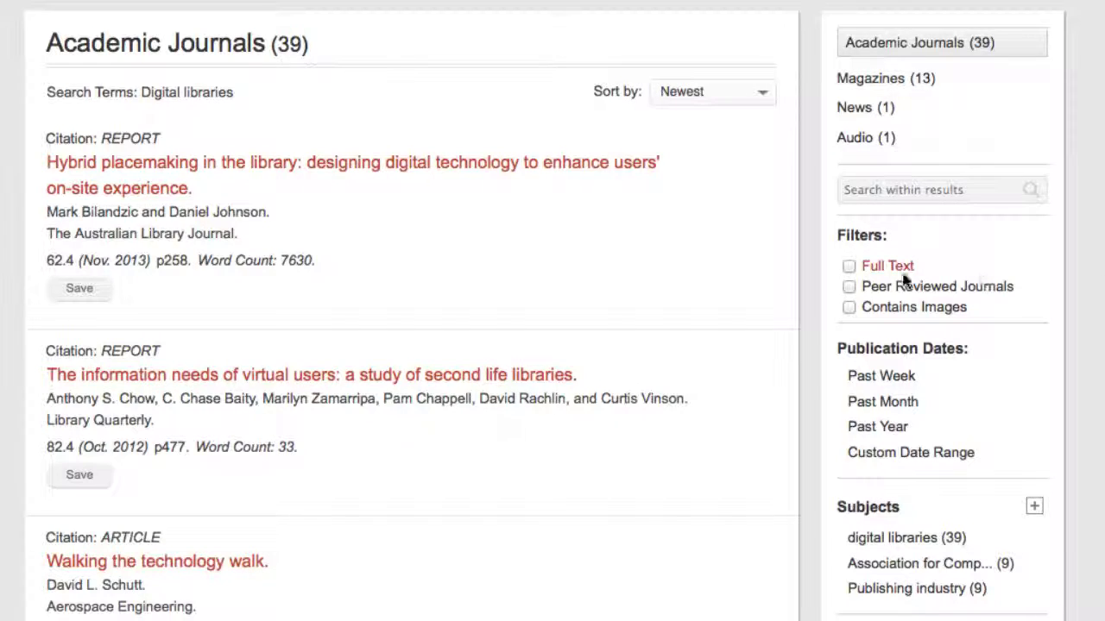
# Apply the Full Text limit to the Design and construction results.
pyautogui.click(849, 266)
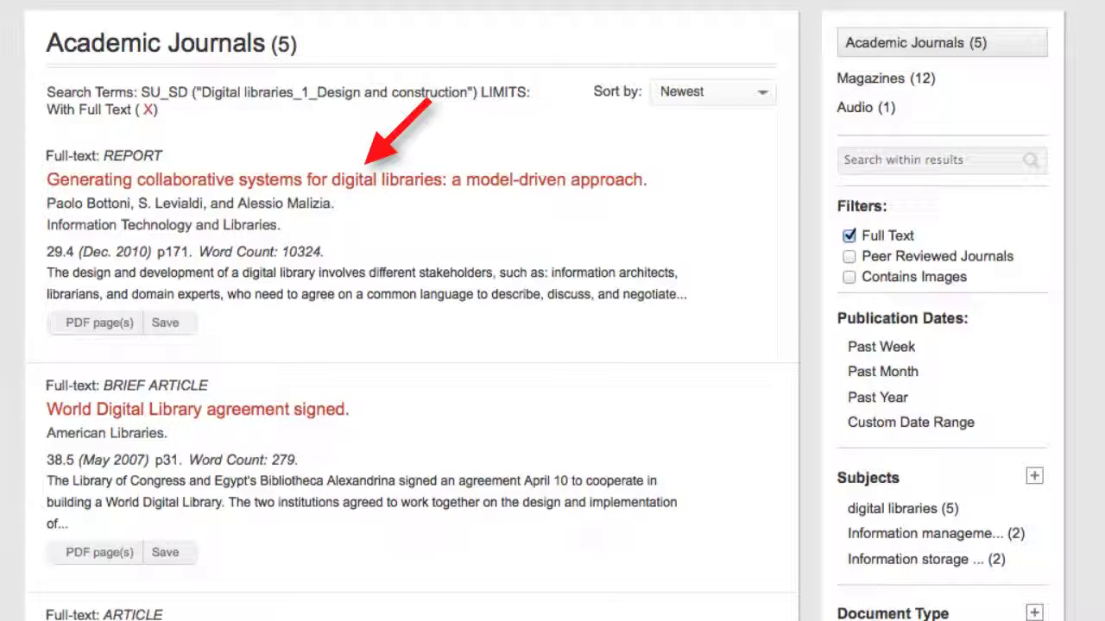
# Save the article 'Generating collaborative systems for digital libraries: a model-driven approach' to My Folder.
pyautogui.click(572, 180)
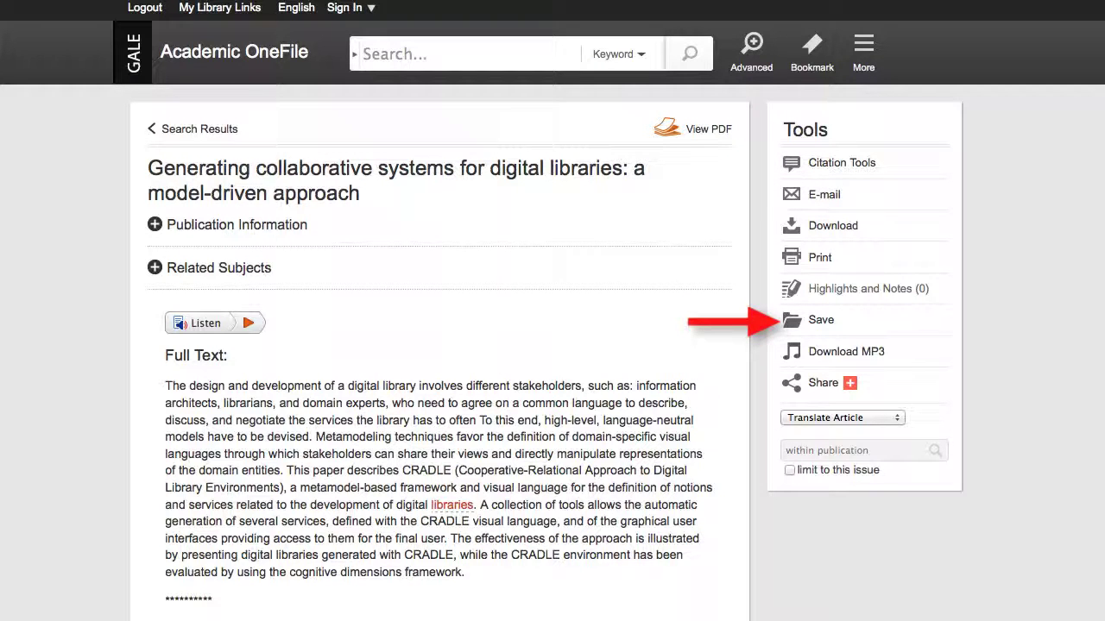
pyautogui.click(820, 320)
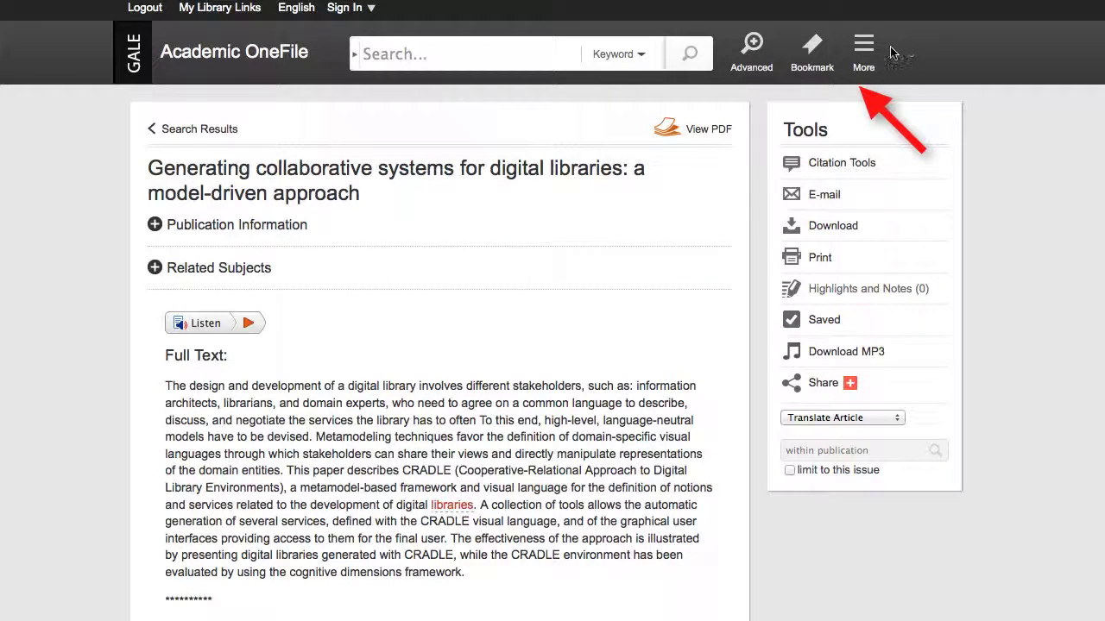
pyautogui.click(865, 50)
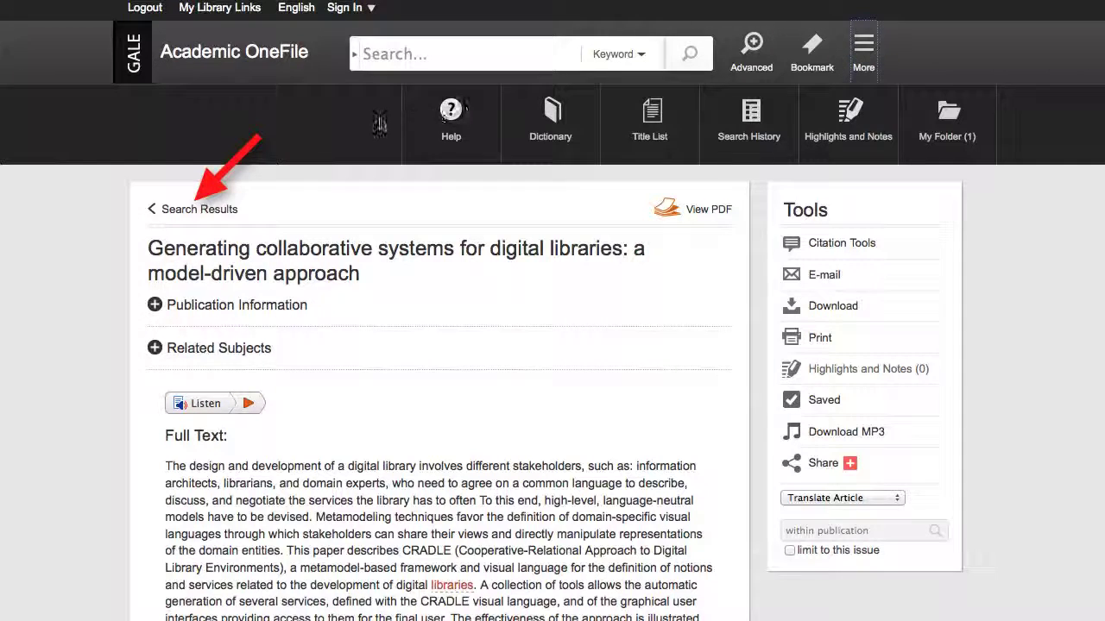
# Back in the results list, save the second, third and last articles, including 'Digital Libraries and Their Challenges'.
pyautogui.click(204, 209)
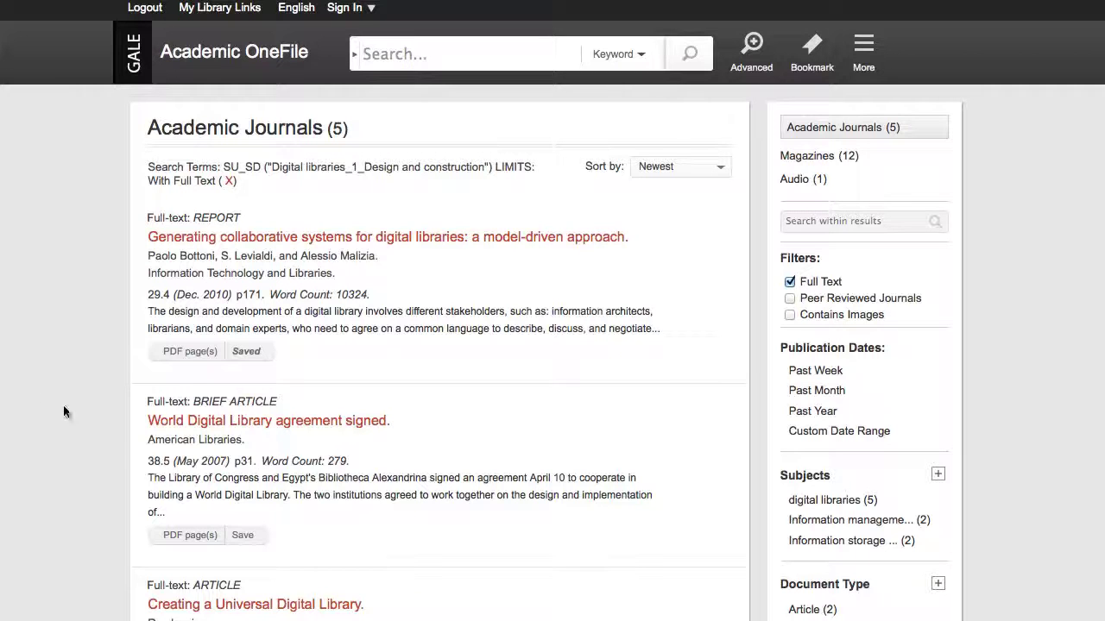
pyautogui.click(242, 535)
pyautogui.scroll(-3, 324, 528)
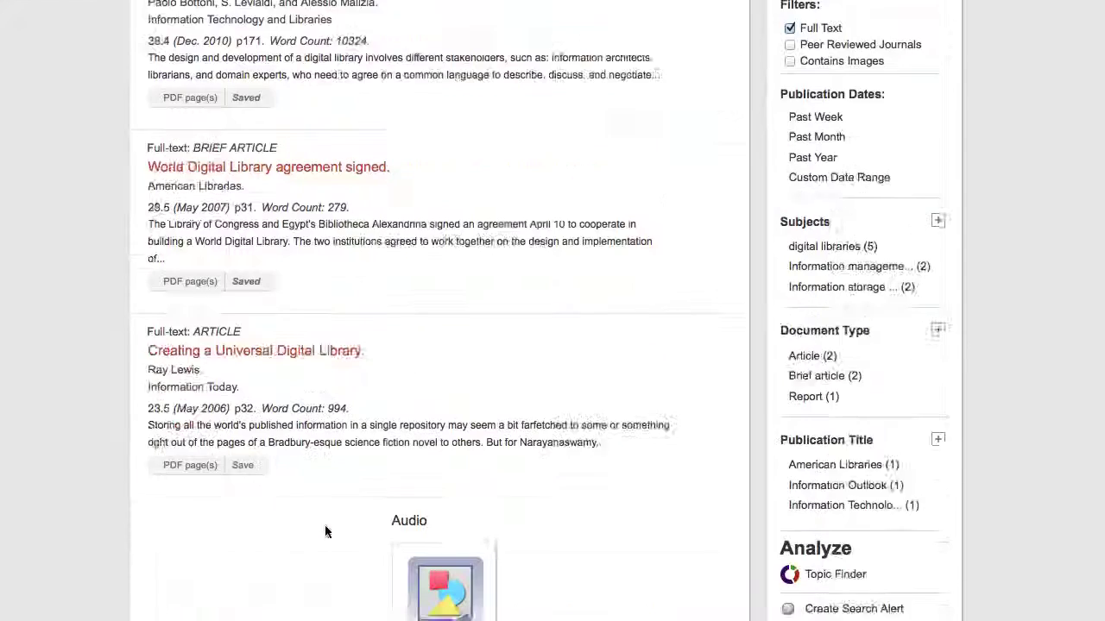
pyautogui.scroll(-2, 324, 531)
pyautogui.click(244, 293)
pyautogui.scroll(-4, 250, 298)
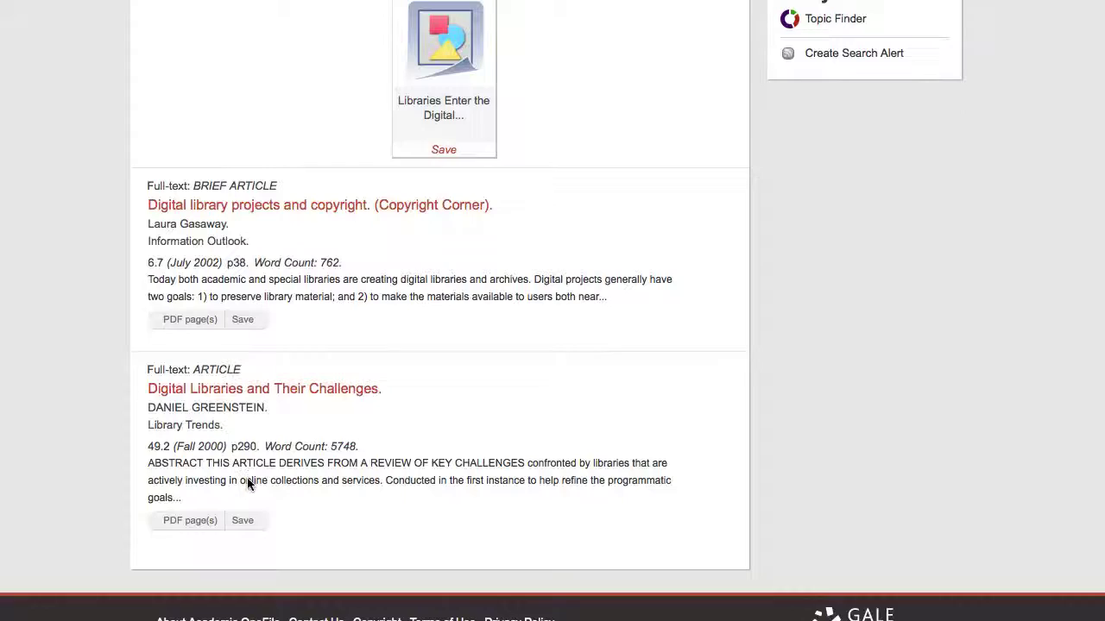
pyautogui.click(244, 520)
pyautogui.scroll(10, 552, 311)
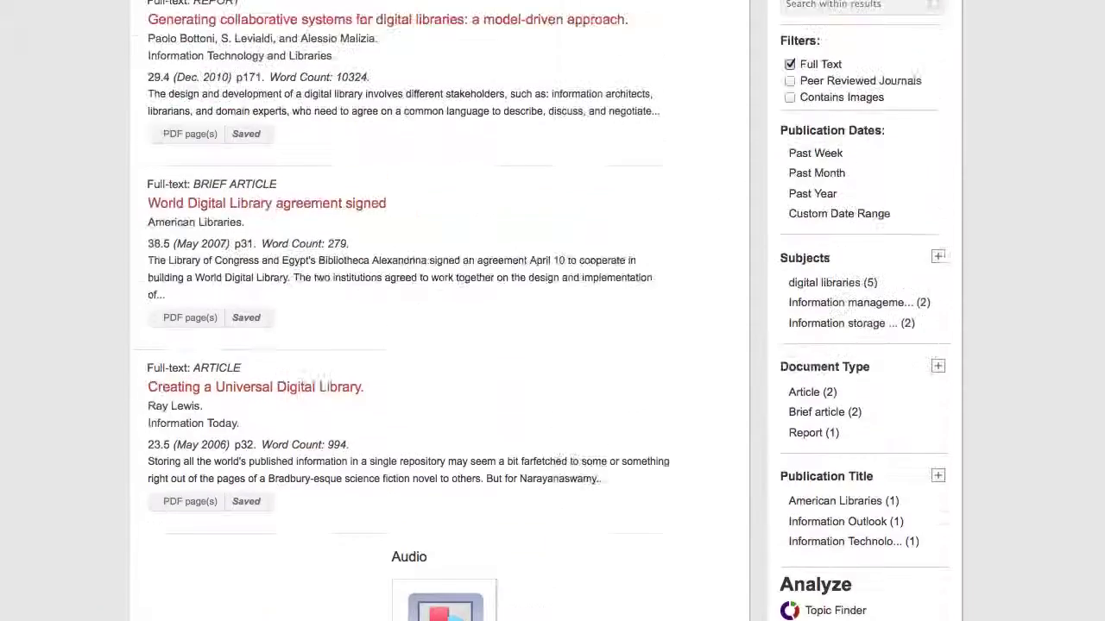
pyautogui.click(863, 51)
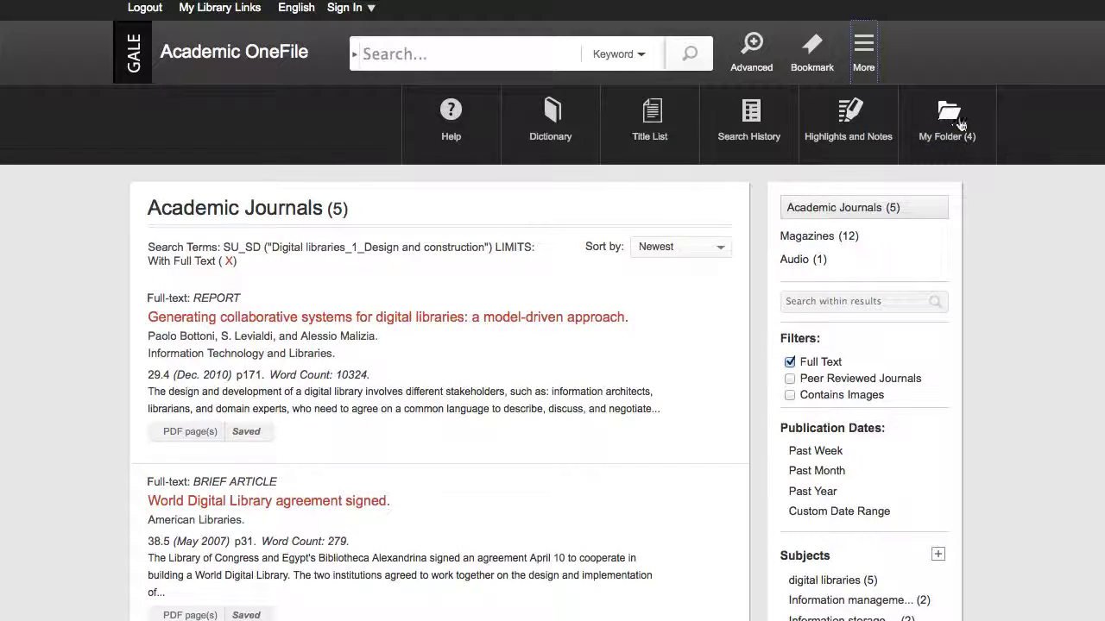
# E-mail the four My Folder articles with the message 'Digital Libraries - Design and Construction'.
pyautogui.click(949, 115)
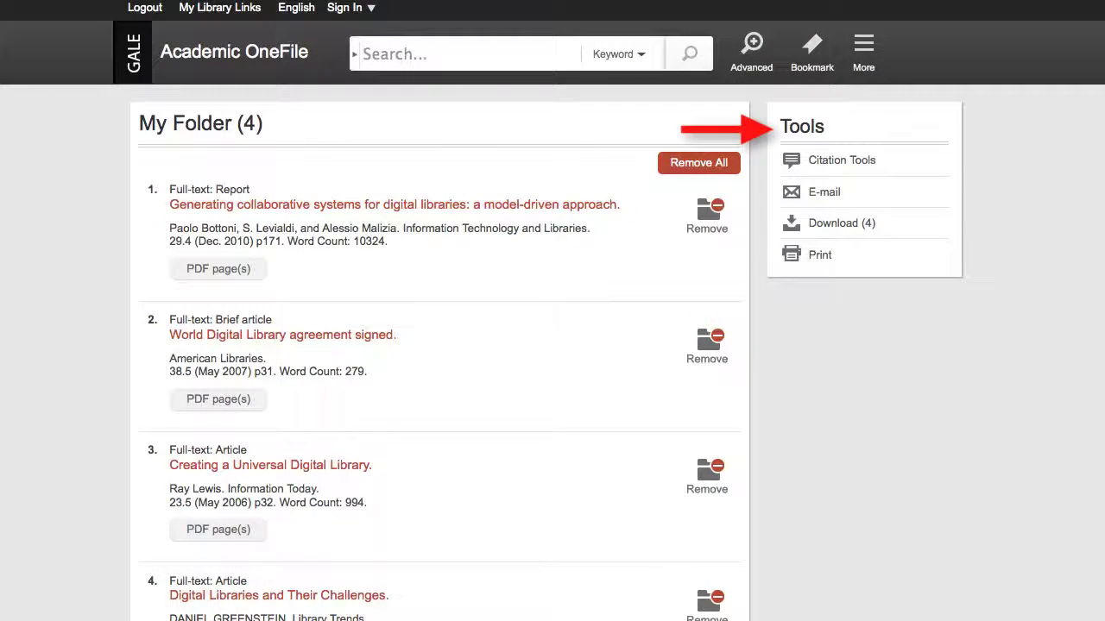
pyautogui.click(822, 195)
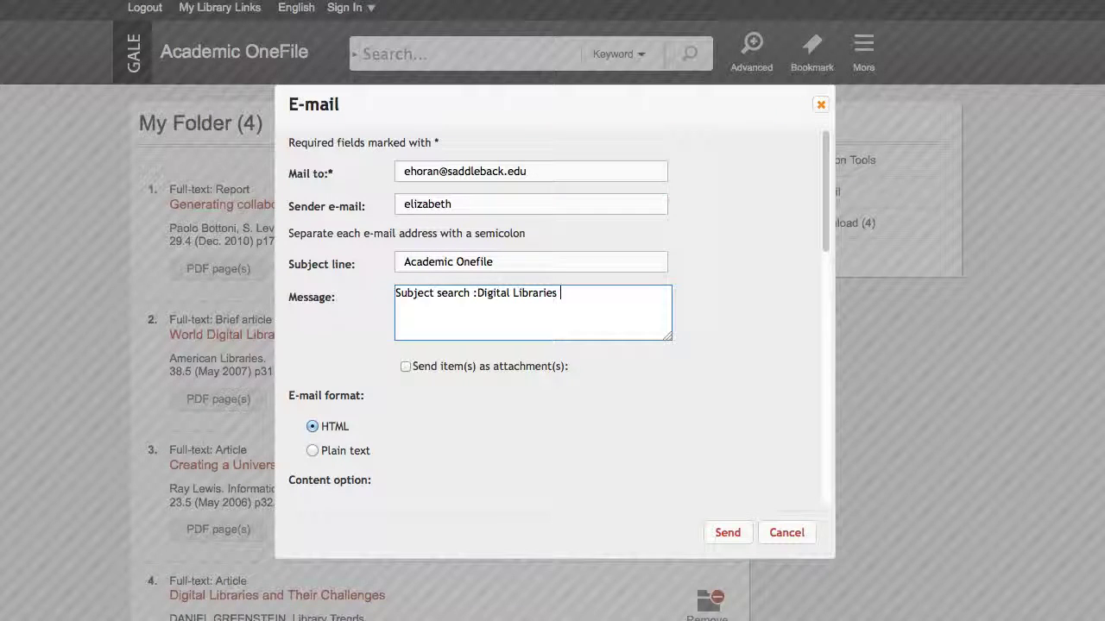
pyautogui.write('- Design and Construction')
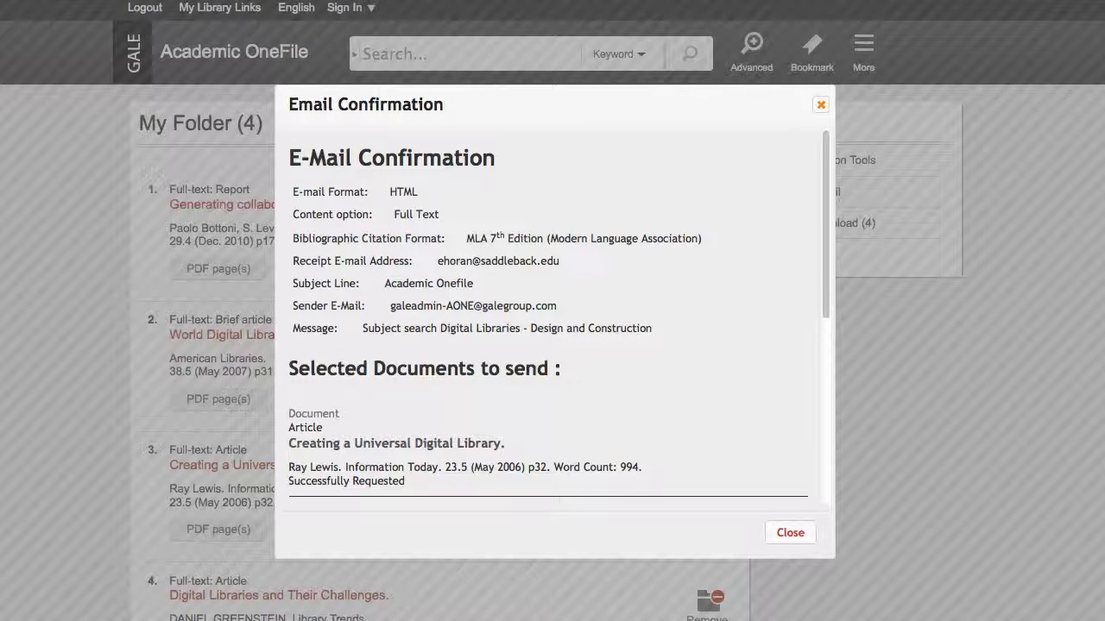
pyautogui.click(781, 535)
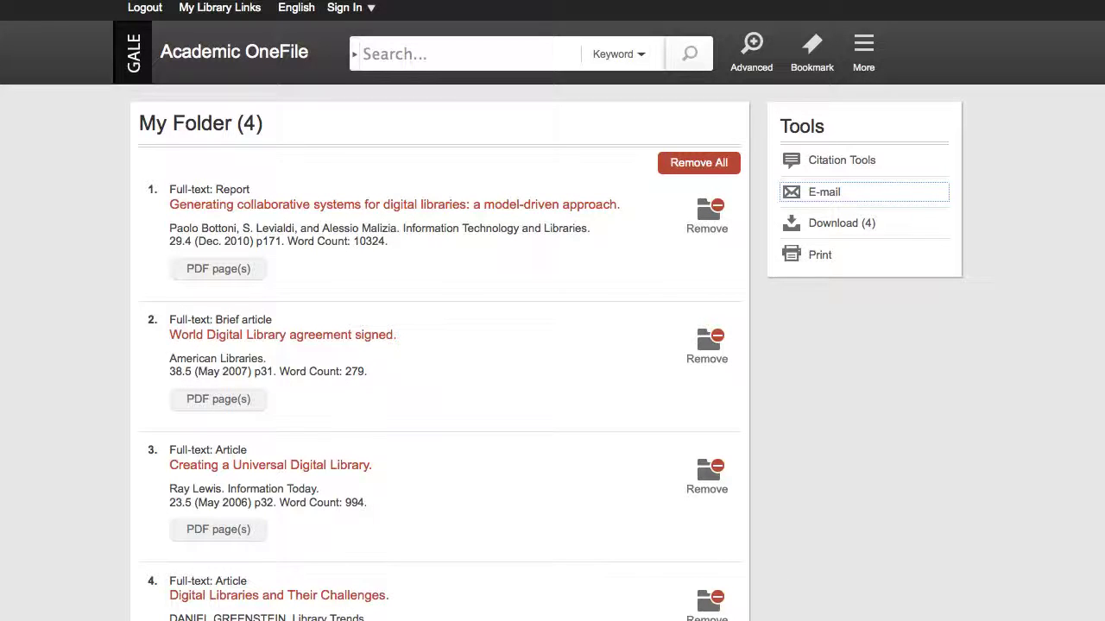